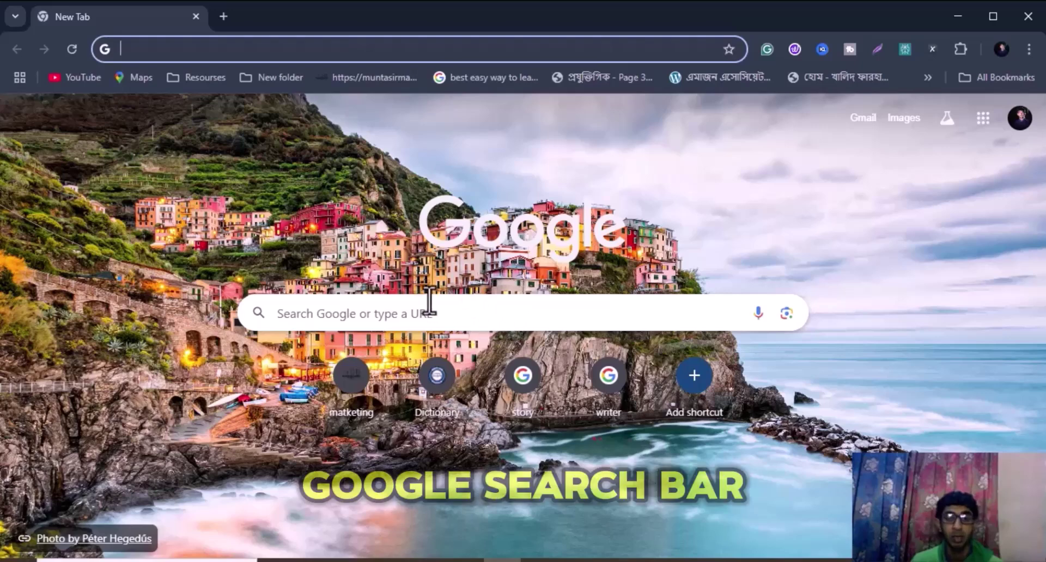
Recall the earlier site:linkedin.com/in/ CEO/founders marketer New York query in Google's search box.
{"action": "left_click", "coordinate": [688, 308]}
{"action": "type", "text": "si"}
{"action": "key", "text": "Down"}
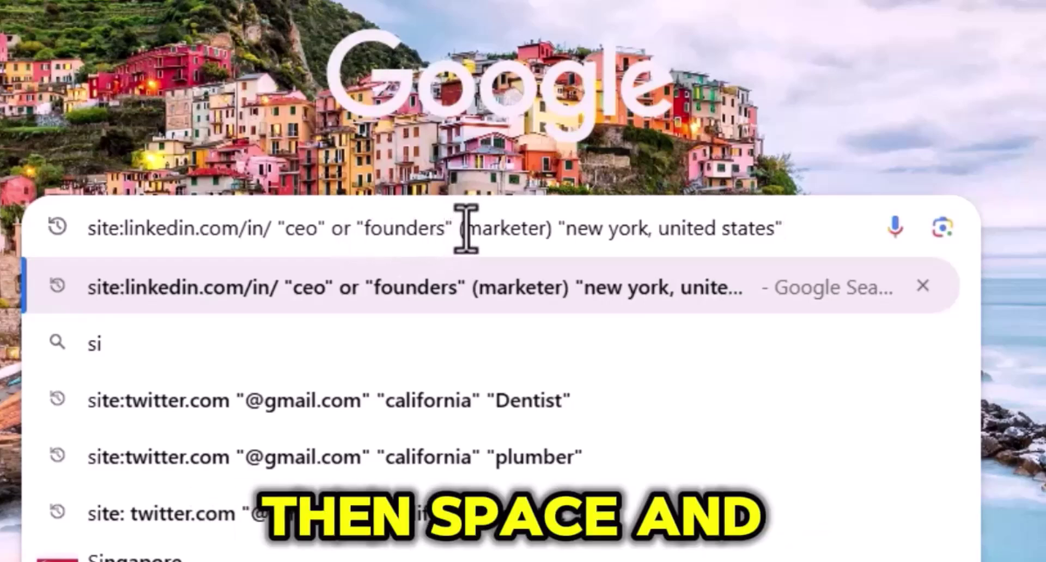
{"action": "left_click", "coordinate": [466, 228]}
Change the bracketed term to 'Digital marketer' and run the LinkedIn profile search.
{"action": "type", "text": "Dig"}
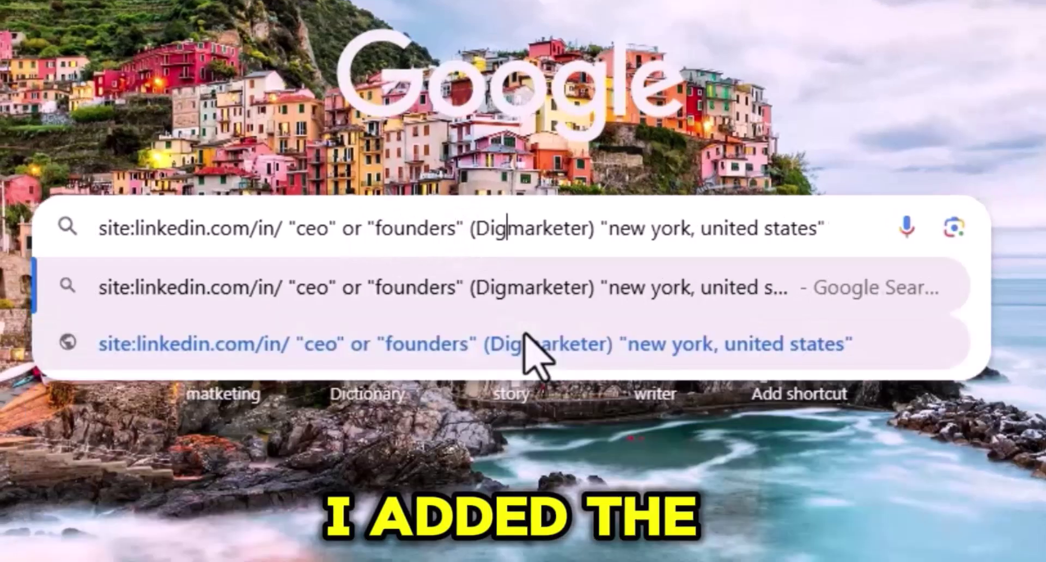
{"action": "type", "text": "ital"}
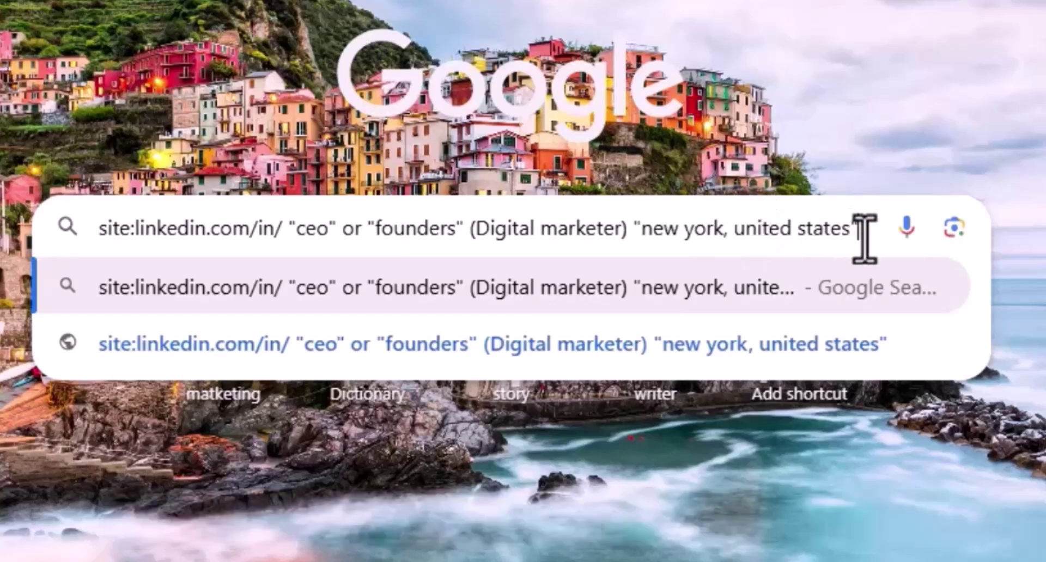
{"action": "key", "text": "Return"}
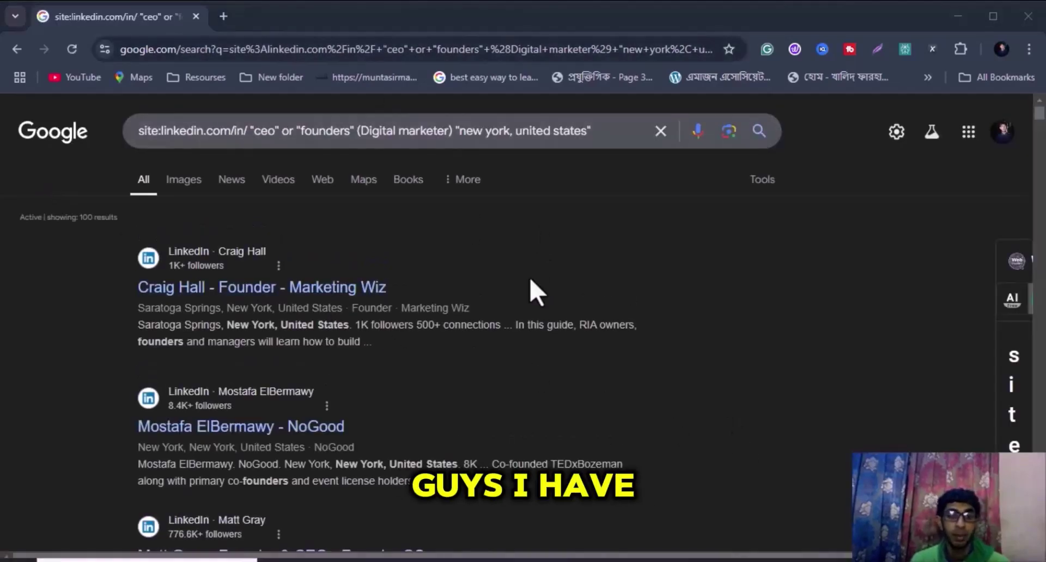
Scroll the LinkedIn results, then go to the Chrome Web Store from the Extensions menu.
{"action": "scroll", "coordinate": [532, 280], "scroll_direction": "down", "scroll_amount": 15}
{"action": "scroll", "coordinate": [537, 289], "scroll_direction": "down", "scroll_amount": 15}
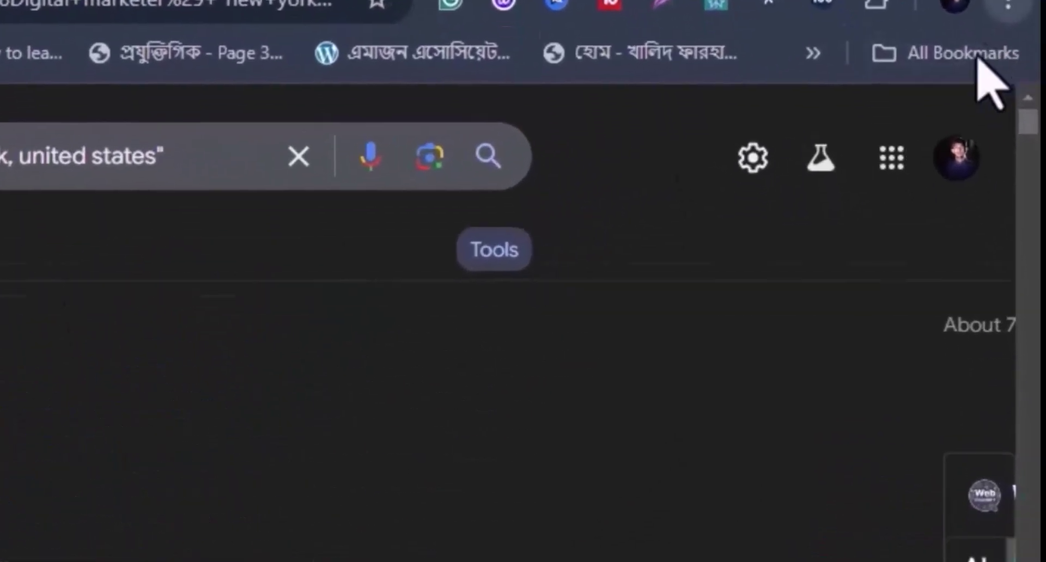
{"action": "left_click", "coordinate": [1020, 62]}
{"action": "mouse_move", "coordinate": [626, 308]}
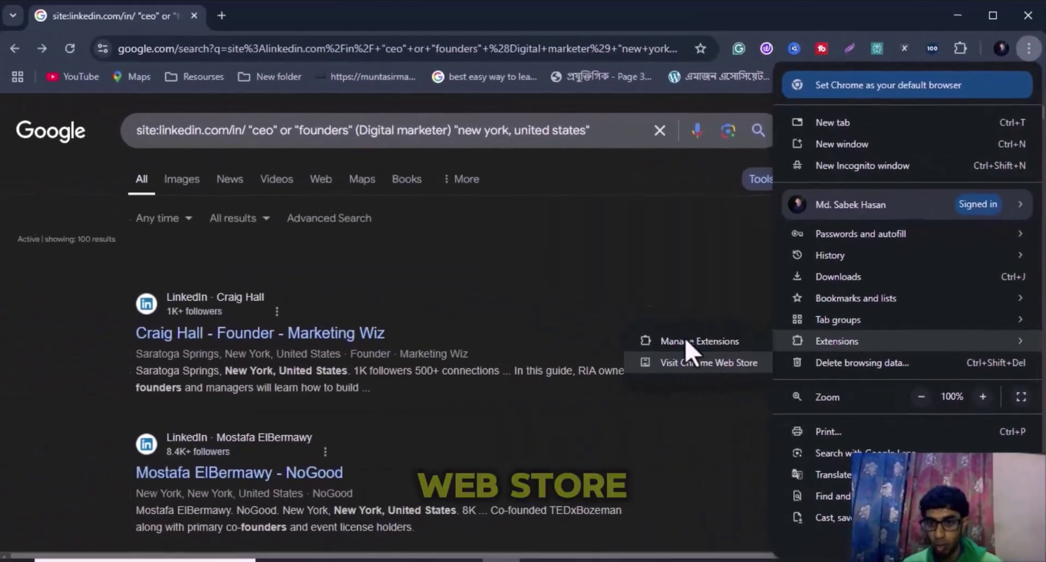
{"action": "left_click", "coordinate": [351, 349]}
Find the Google 100 Results extension in the store, then return to the LinkedIn results.
{"action": "left_click", "coordinate": [462, 118]}
{"action": "type", "text": "google 100"}
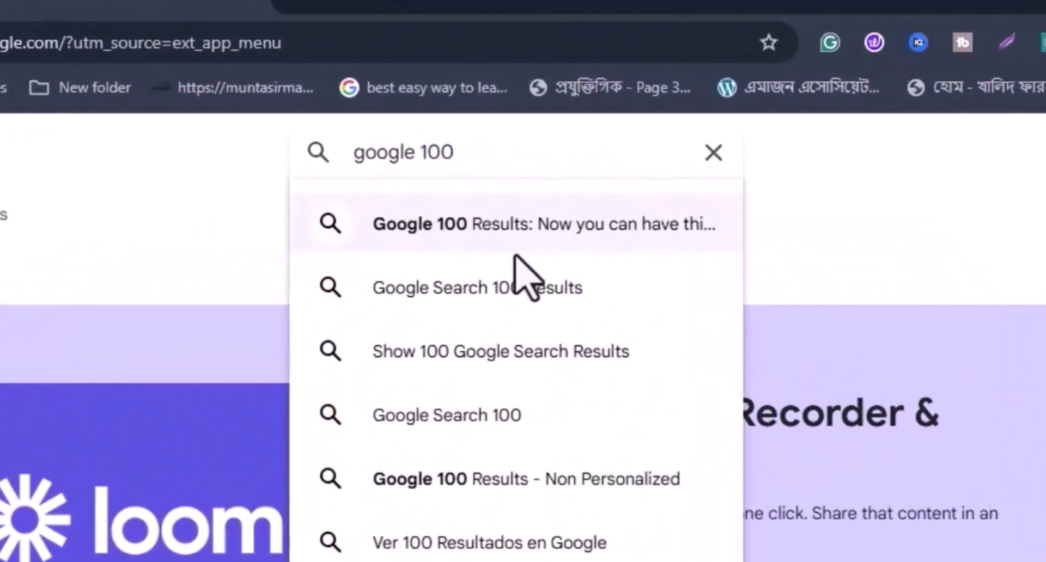
{"action": "left_click", "coordinate": [518, 234]}
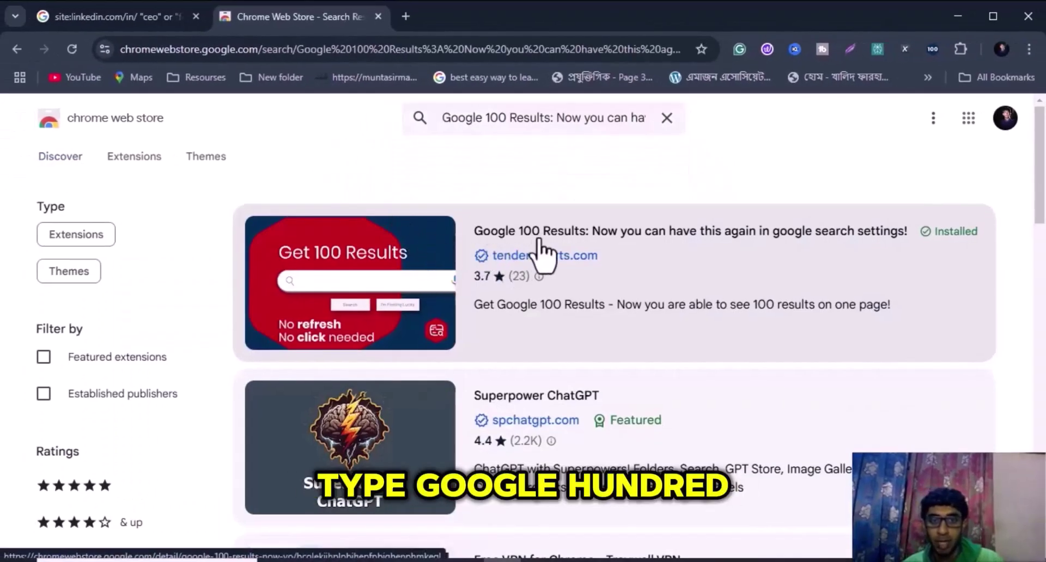
{"action": "left_click", "coordinate": [625, 287]}
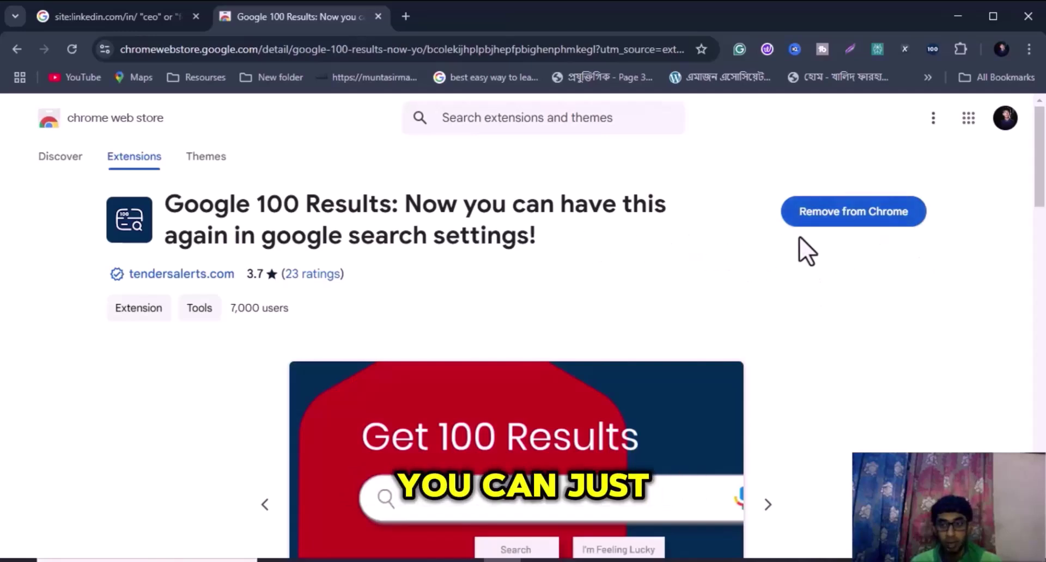
{"action": "left_click", "coordinate": [148, 12]}
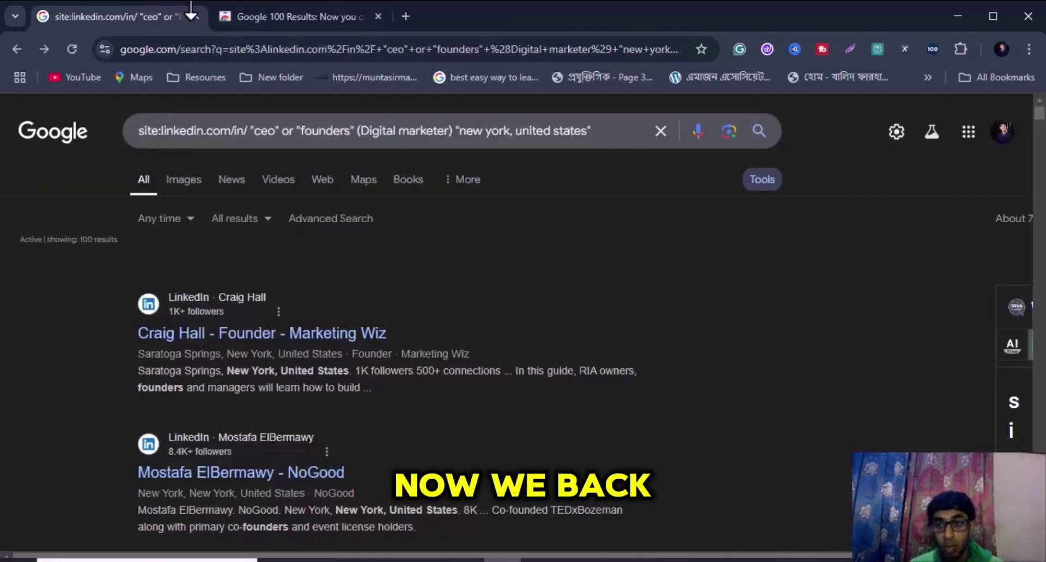
Confirm Google 100 Results is installed and reload the LinkedIn results to show 100 per page.
{"action": "left_click", "coordinate": [960, 49]}
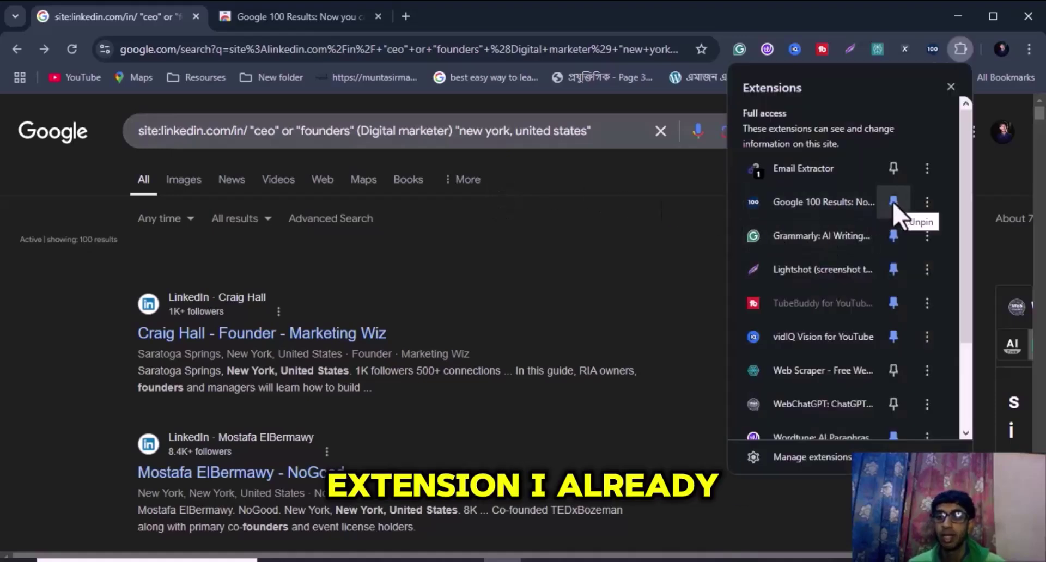
{"action": "key", "text": "Escape"}
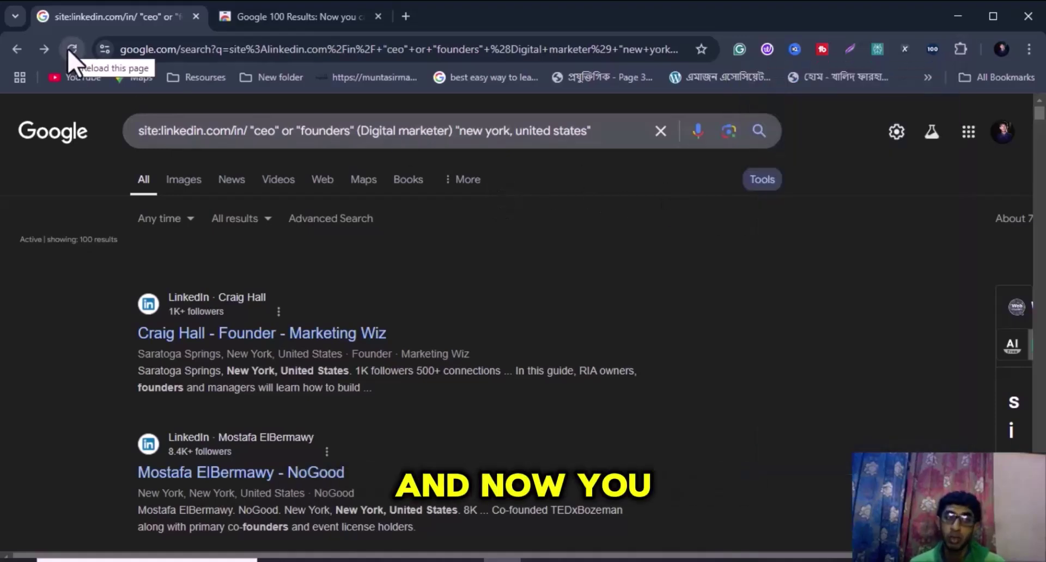
{"action": "left_click", "coordinate": [71, 49]}
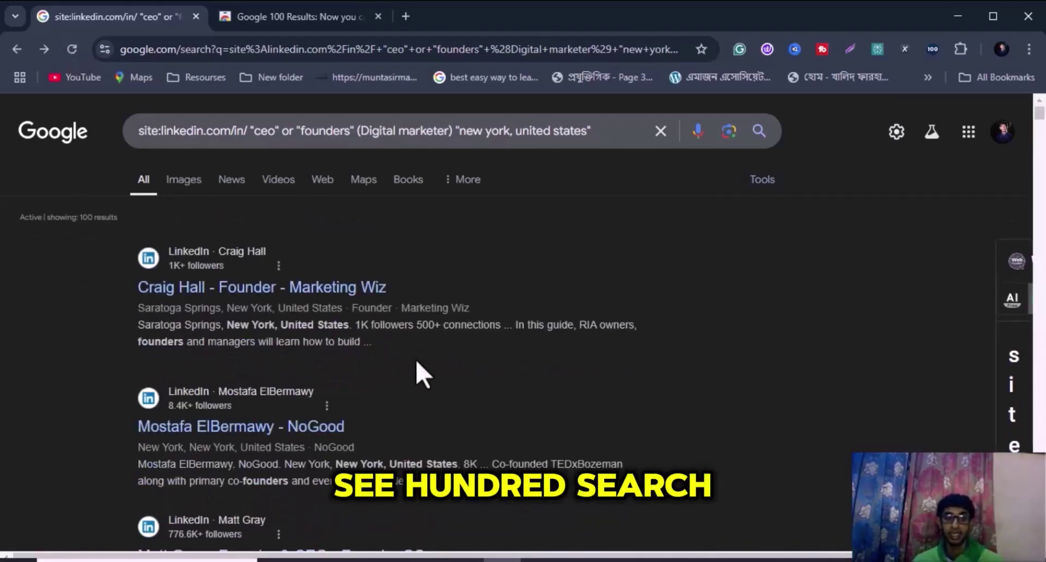
{"action": "scroll", "coordinate": [435, 366], "scroll_direction": "down", "scroll_amount": 2}
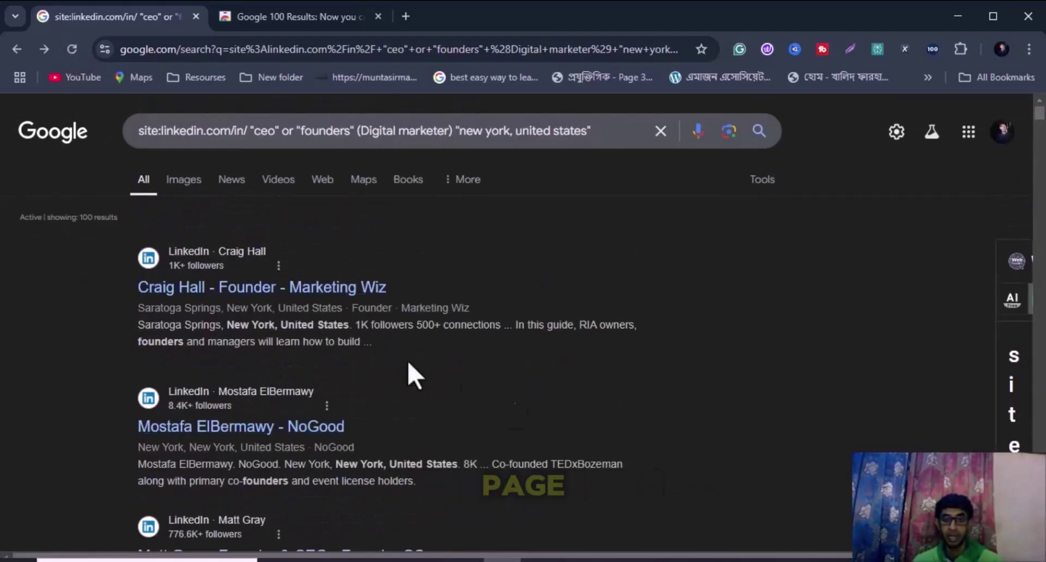
{"action": "scroll", "coordinate": [207, 319], "scroll_direction": "down", "scroll_amount": 15}
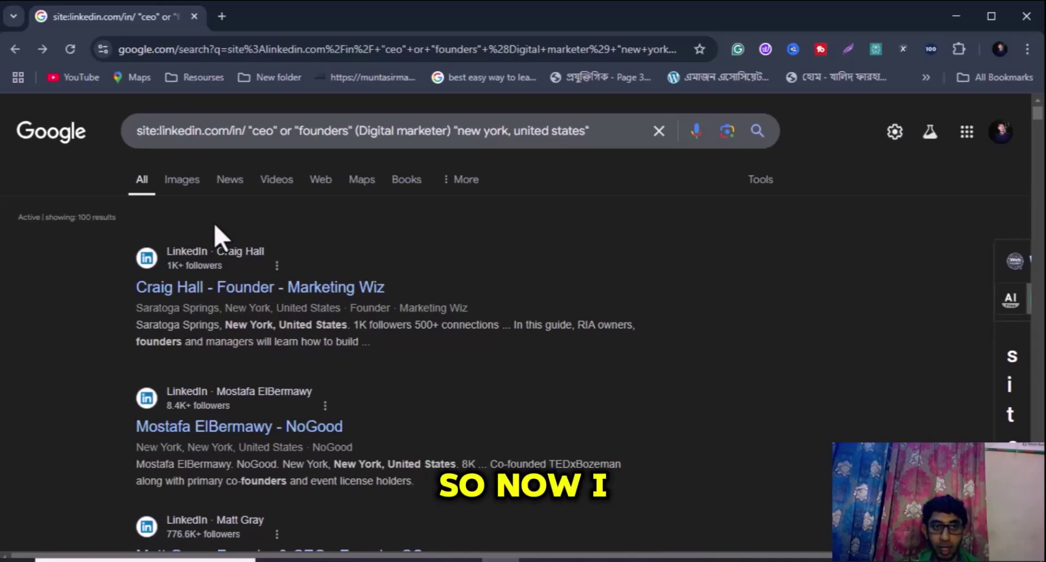
Search the web for 'Xpath helper' in a new tab.
{"action": "left_click", "coordinate": [222, 16]}
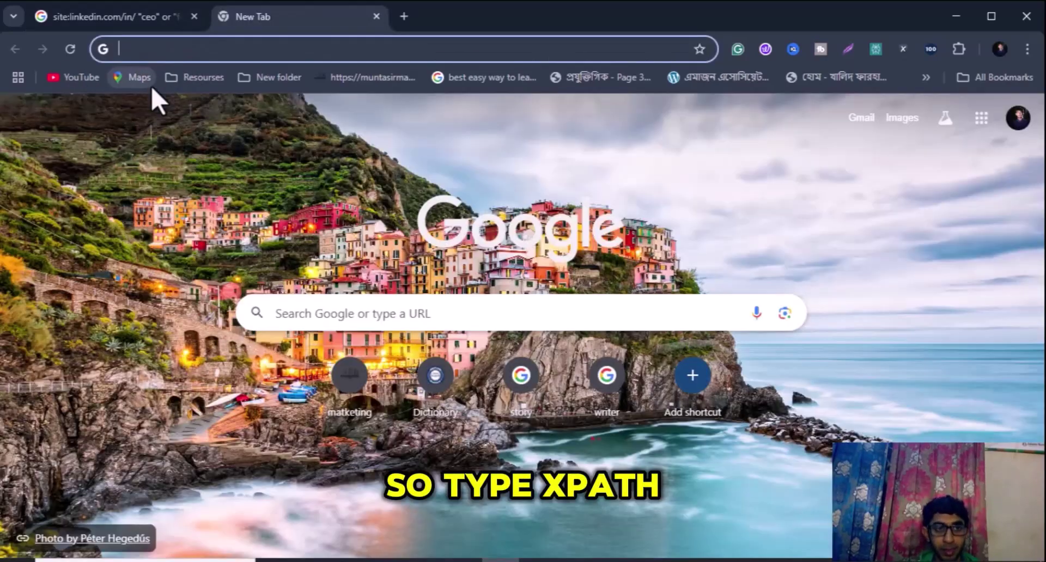
{"action": "type", "text": "Xpath helper"}
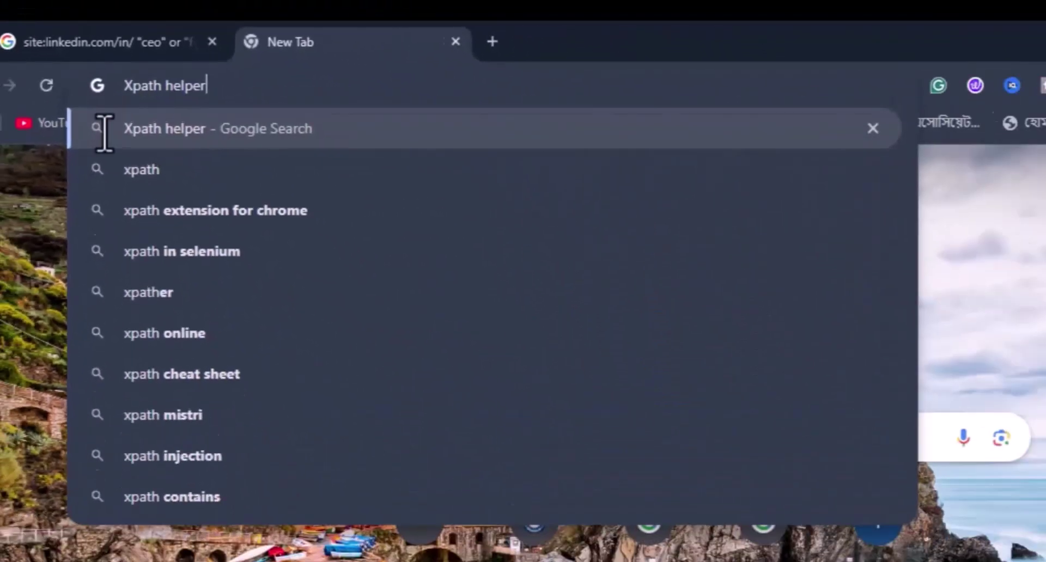
{"action": "key", "text": "Return"}
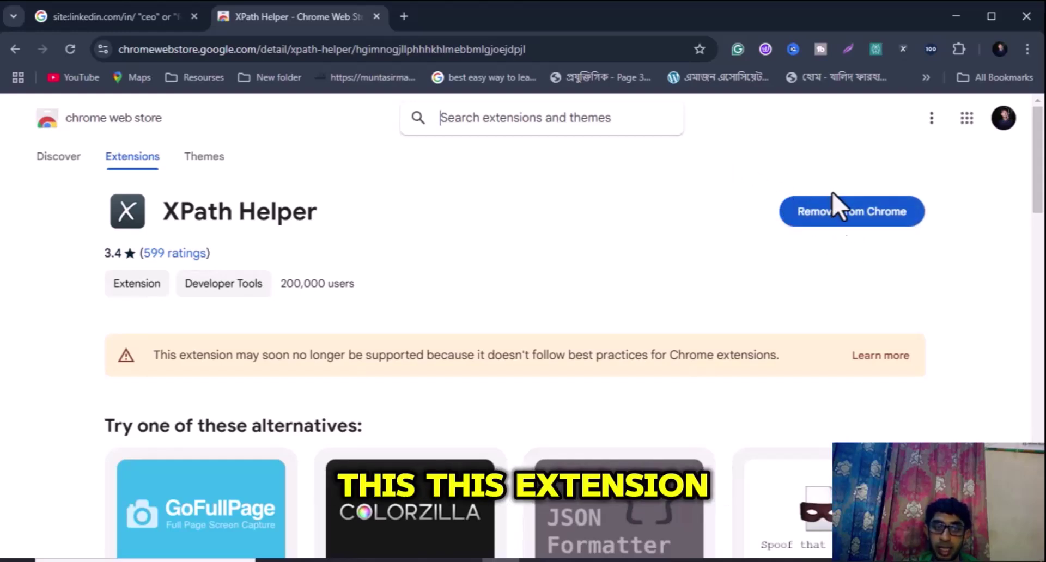
Activate XPath Helper on the LinkedIn results tab and show its query panel.
{"action": "left_click", "coordinate": [128, 16]}
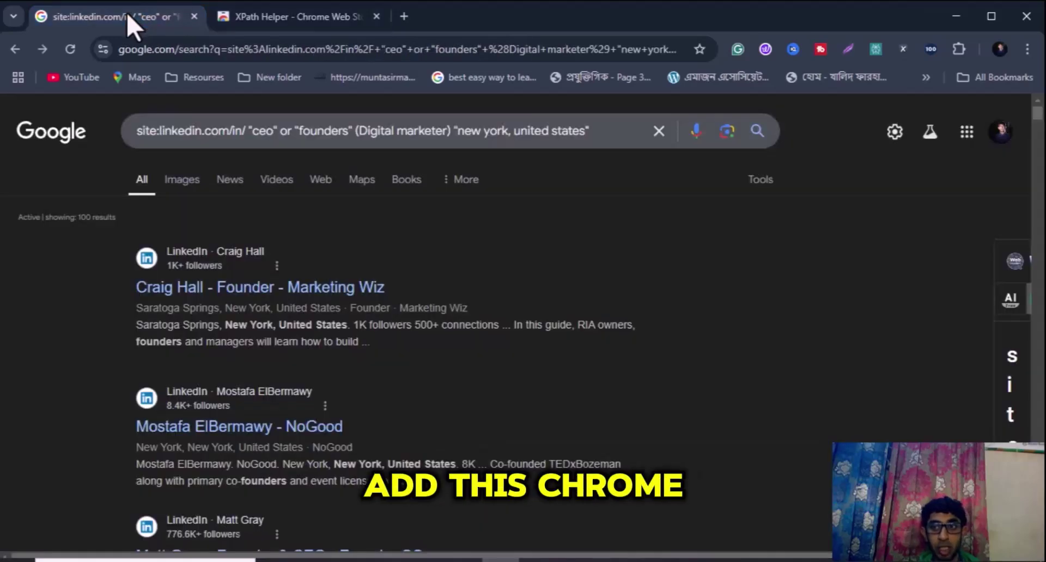
{"action": "left_click", "coordinate": [959, 48]}
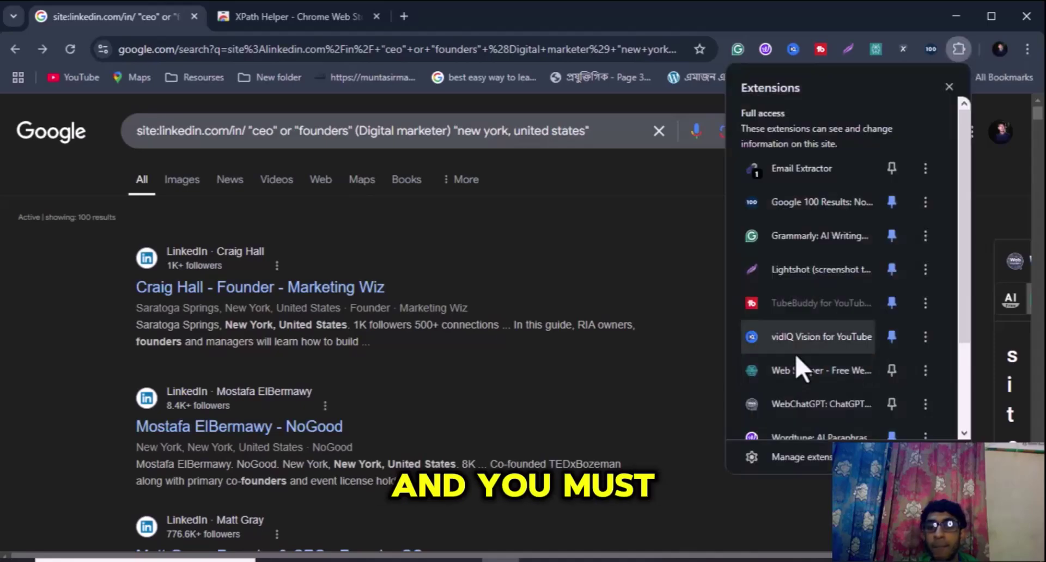
{"action": "scroll", "coordinate": [798, 365], "scroll_direction": "down", "scroll_amount": 2}
{"action": "left_click", "coordinate": [823, 132]}
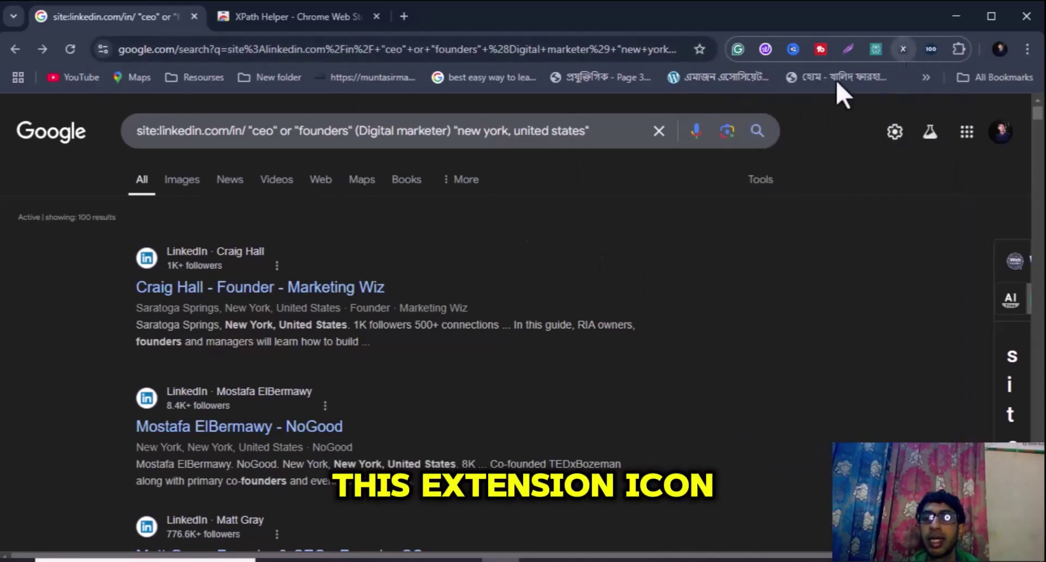
{"action": "key", "text": "ctrl+shift+x"}
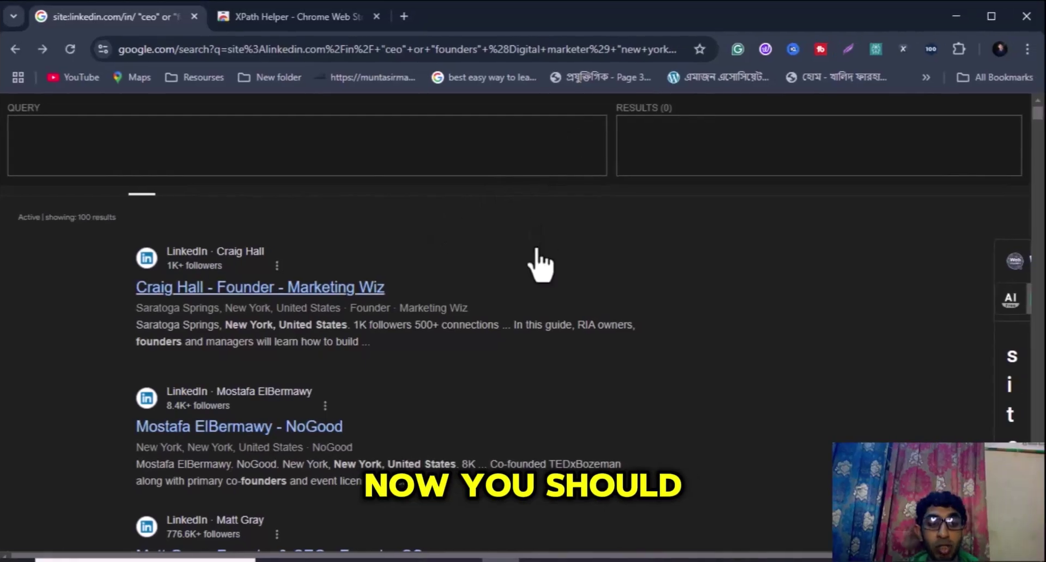
{"action": "key", "text": "shift"}
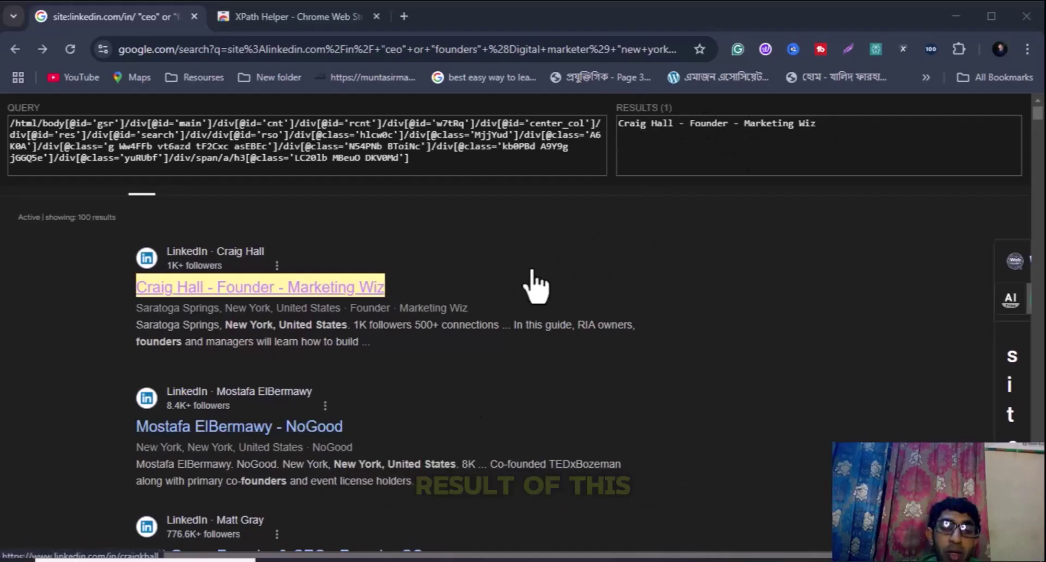
{"action": "left_click", "coordinate": [463, 166]}
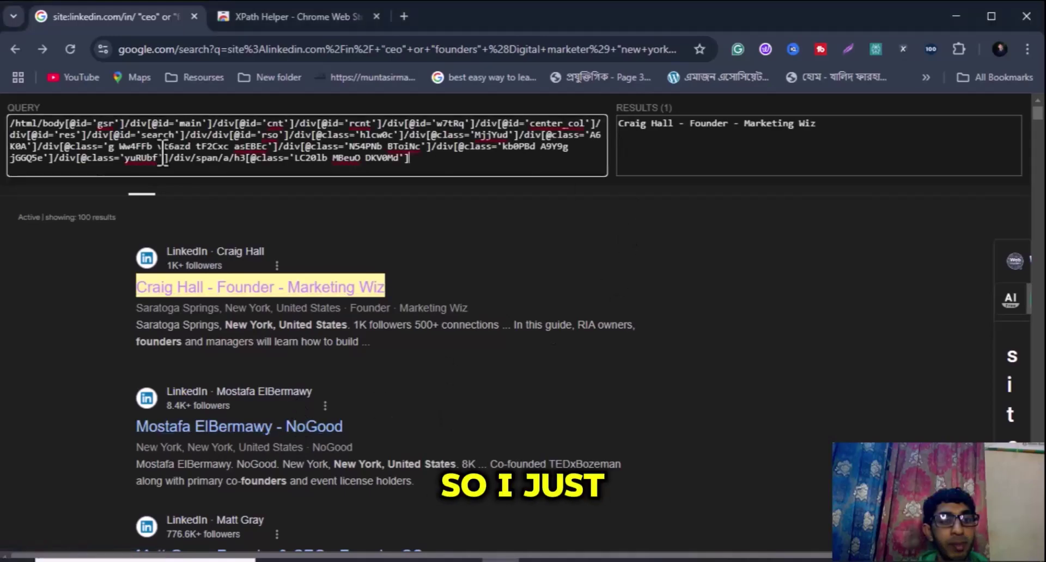
{"action": "left_click_drag", "start_coordinate": [284, 204], "coordinate": [78, 153]}
{"action": "key", "text": "BackSpace"}
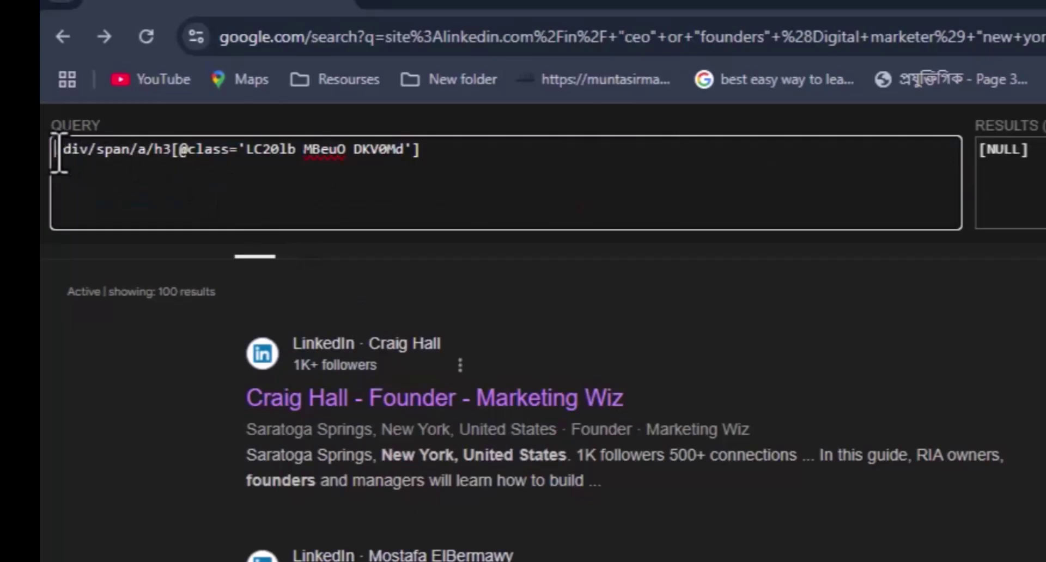
{"action": "type", "text": "//"}
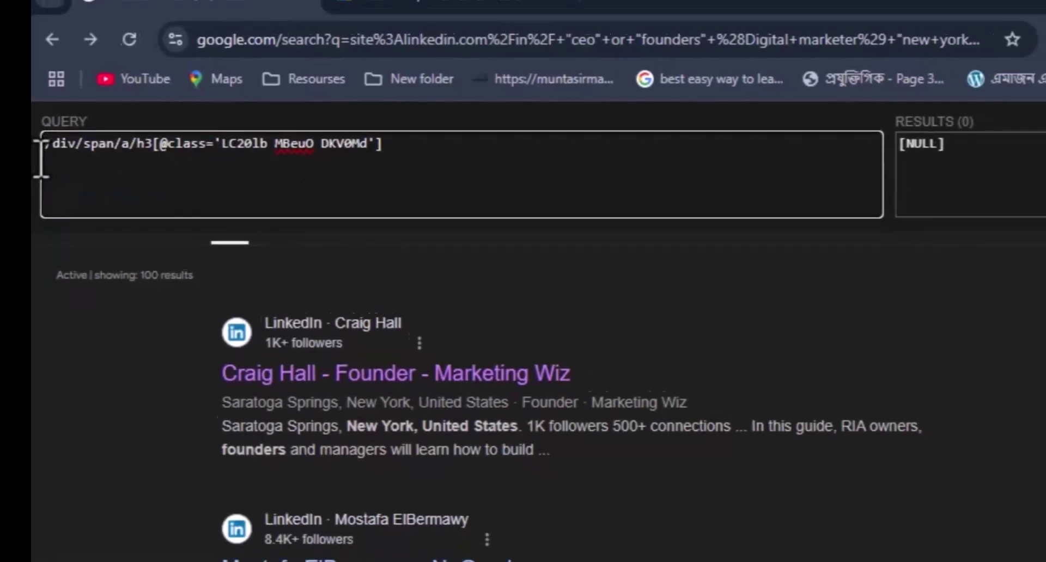
Check the 99 matching titles and start selecting them in the Results box.
{"action": "scroll", "coordinate": [344, 338], "scroll_direction": "down", "scroll_amount": 4}
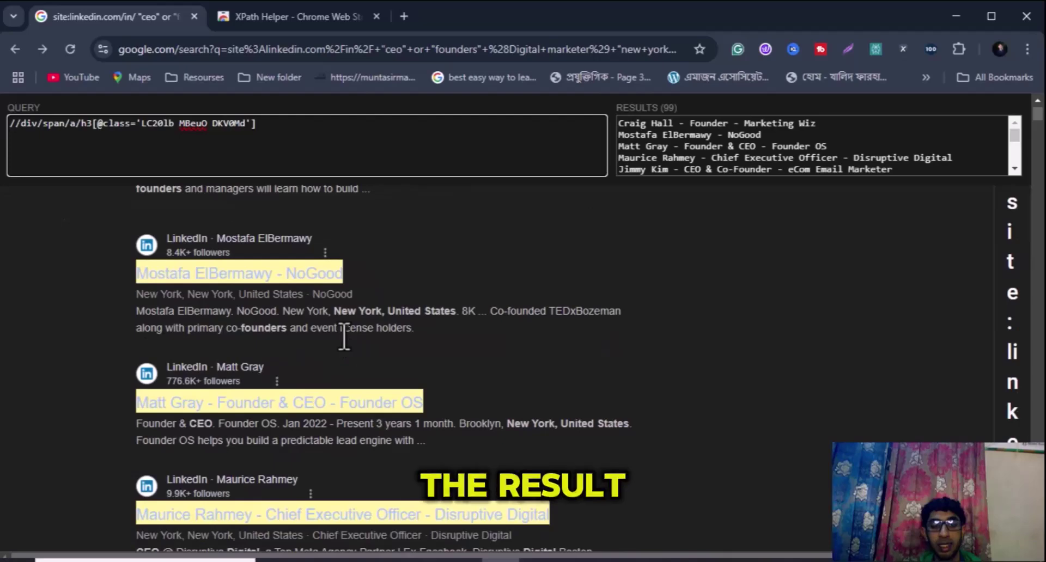
{"action": "scroll", "coordinate": [377, 327], "scroll_direction": "up", "scroll_amount": 3}
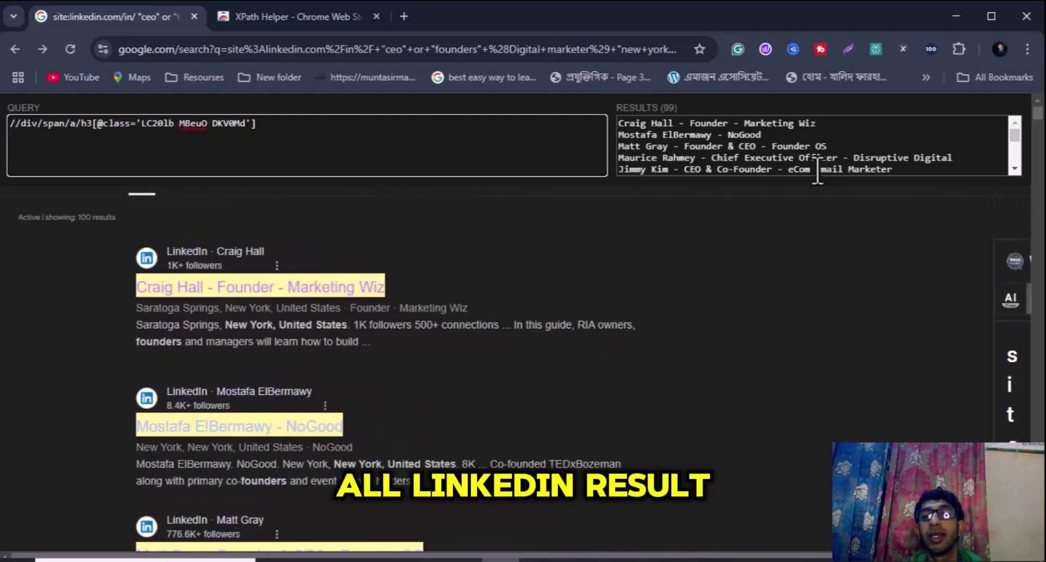
{"action": "scroll", "coordinate": [849, 158], "scroll_direction": "down", "scroll_amount": 5}
{"action": "scroll", "coordinate": [848, 137], "scroll_direction": "up", "scroll_amount": 5}
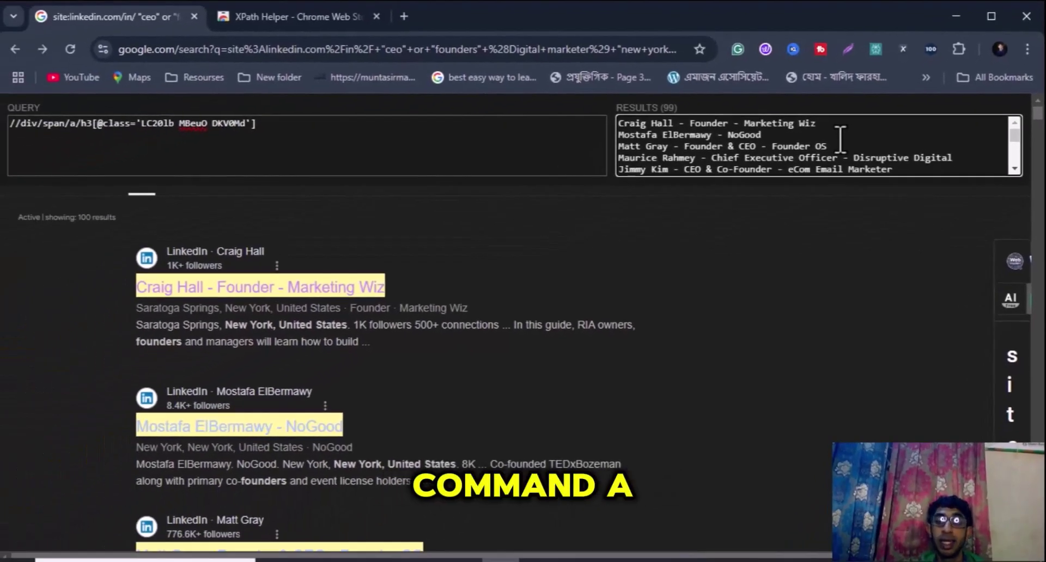
{"action": "triple_click", "coordinate": [841, 145]}
Copy all 99 result titles into A1:A99 of a new Google Sheet, then select B1.
{"action": "key", "text": "ctrl+a"}
{"action": "key", "text": "ctrl+c"}
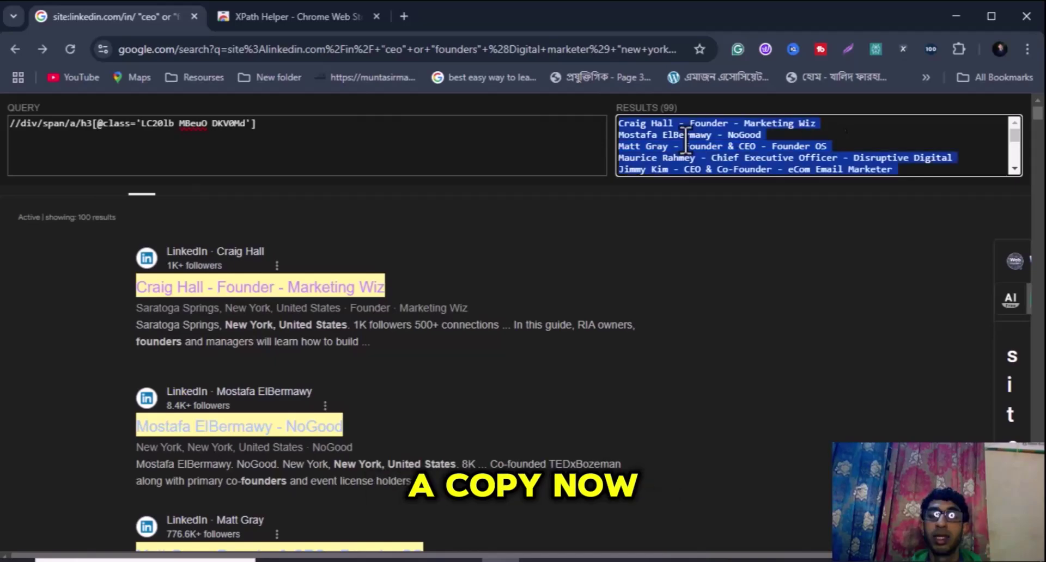
{"action": "right_click", "coordinate": [840, 144]}
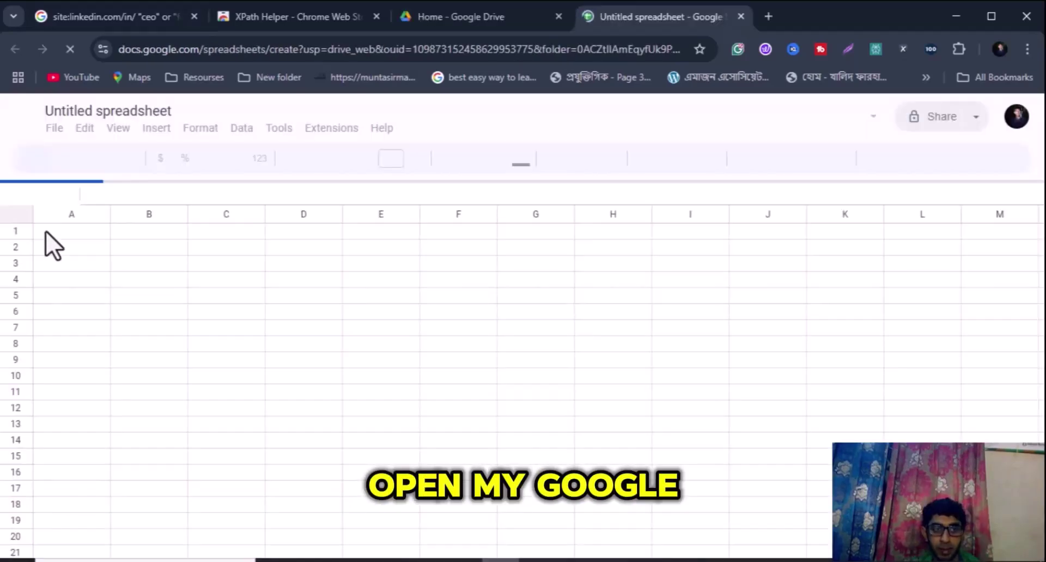
{"action": "right_click", "coordinate": [74, 233]}
{"action": "left_click", "coordinate": [123, 240]}
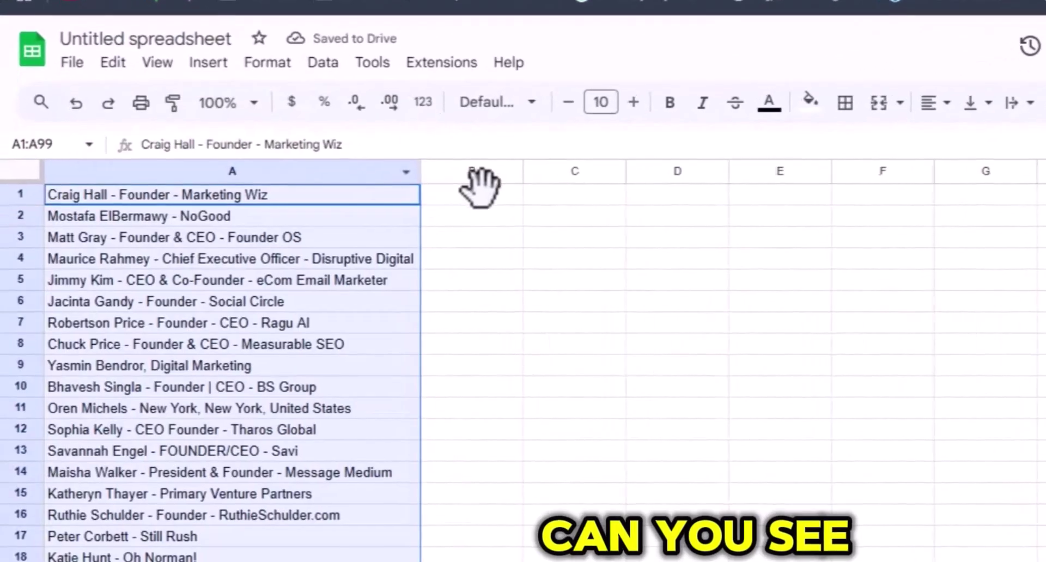
{"action": "left_click", "coordinate": [474, 194]}
{"action": "scroll", "coordinate": [195, 354], "scroll_direction": "down", "scroll_amount": 10}
{"action": "scroll", "coordinate": [196, 339], "scroll_direction": "up", "scroll_amount": 10}
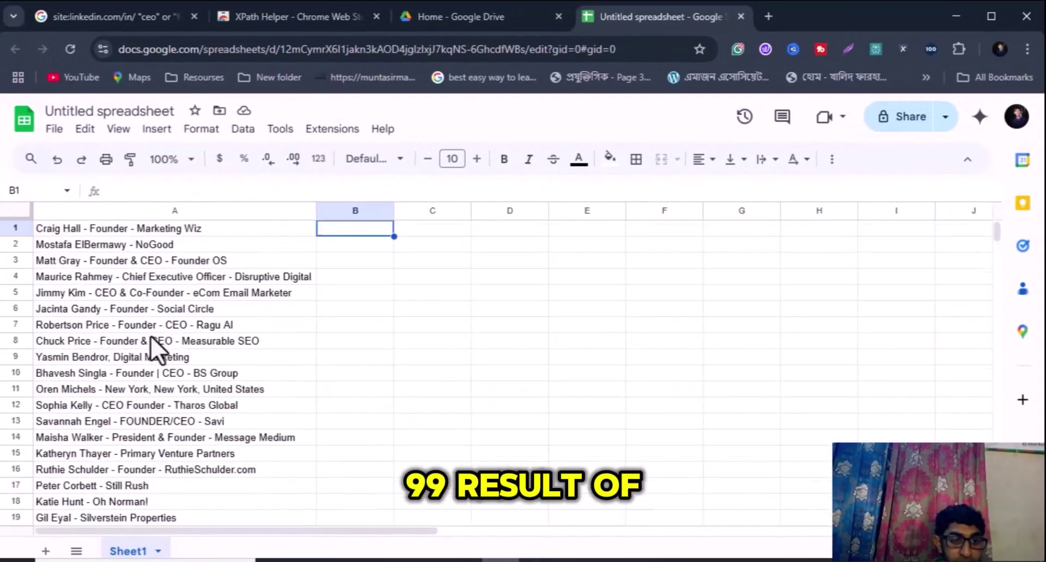
{"action": "scroll", "coordinate": [136, 282], "scroll_direction": "down", "scroll_amount": 15}
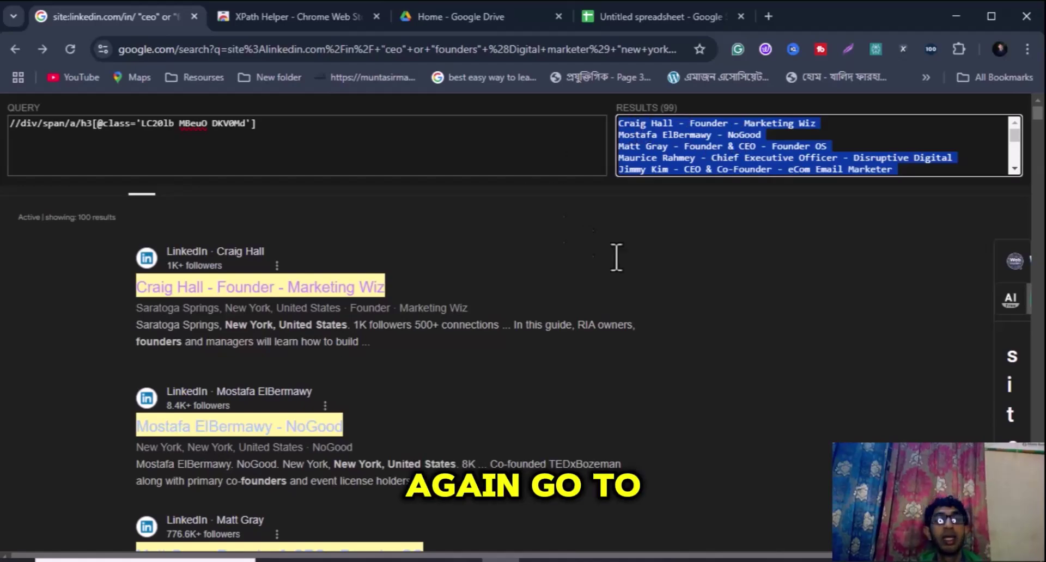
{"action": "left_click", "coordinate": [269, 129]}
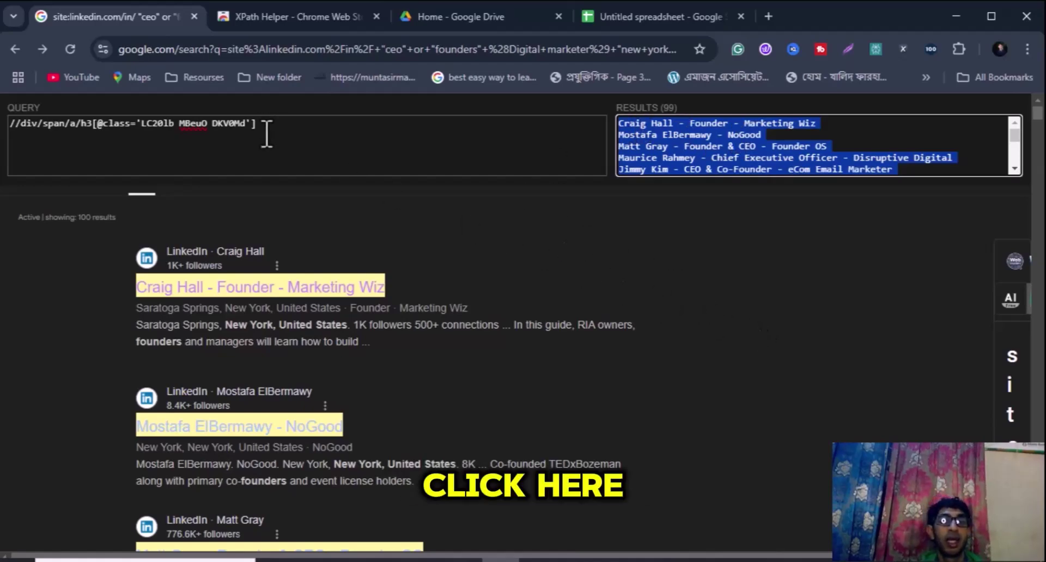
{"action": "type", "text": "/.."}
{"action": "key", "text": "BackSpace"}
{"action": "key", "text": "BackSpace"}
{"action": "key", "text": "BackSpace"}
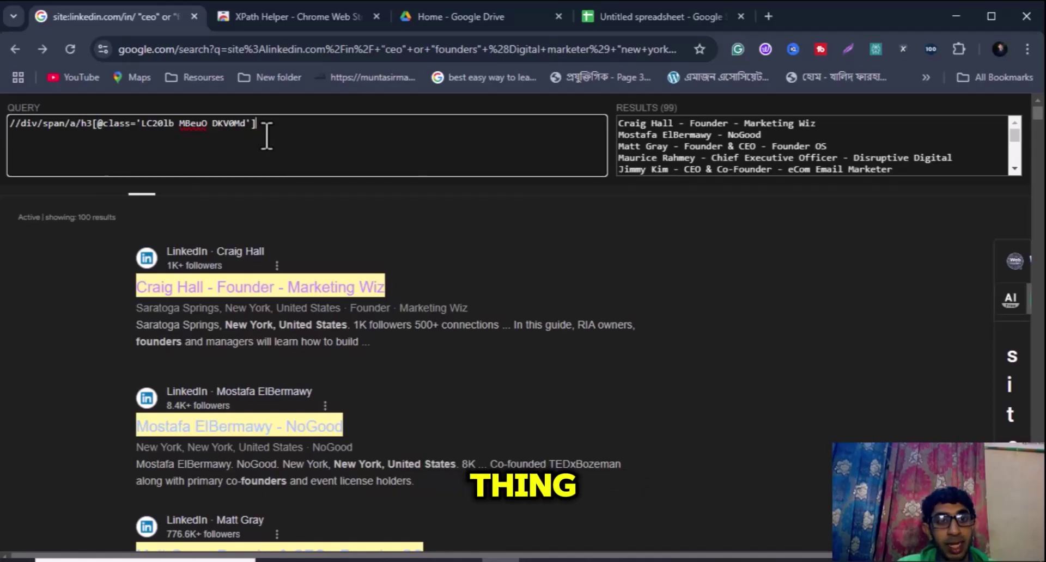
{"action": "type", "text": "/"}
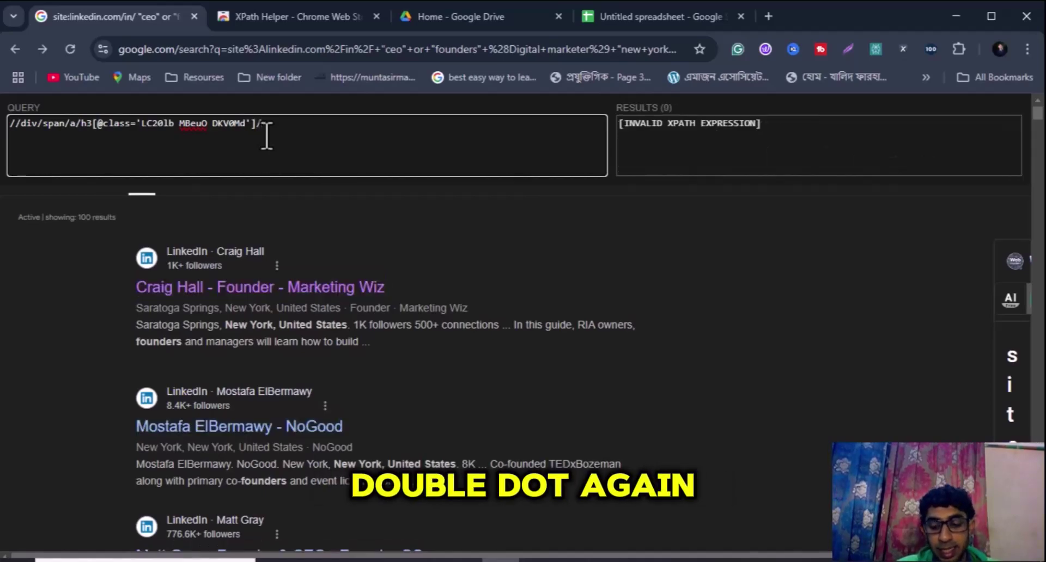
{"action": "type", "text": ".."}
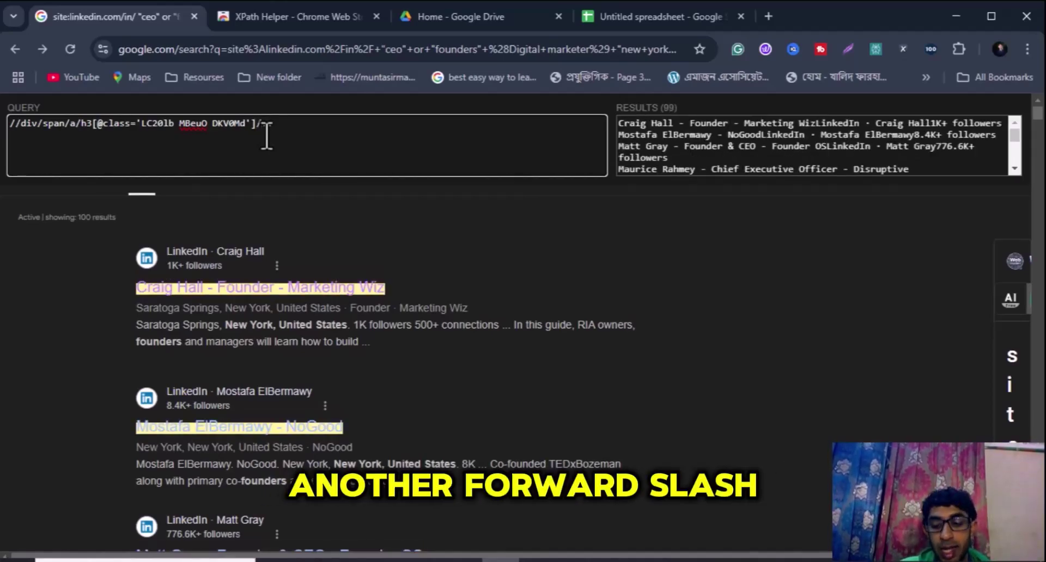
{"action": "type", "text": "/"}
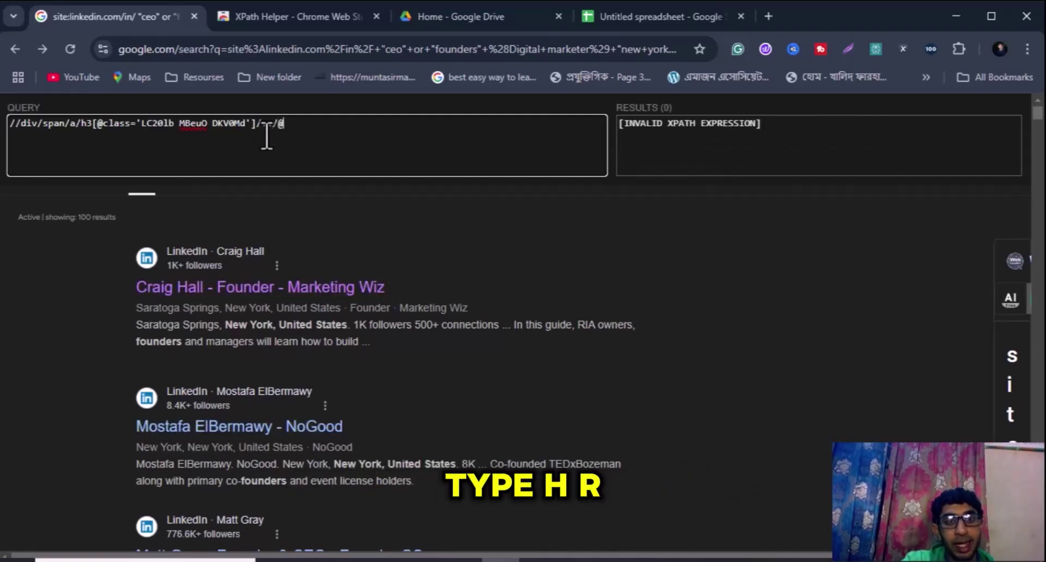
{"action": "type", "text": "@href"}
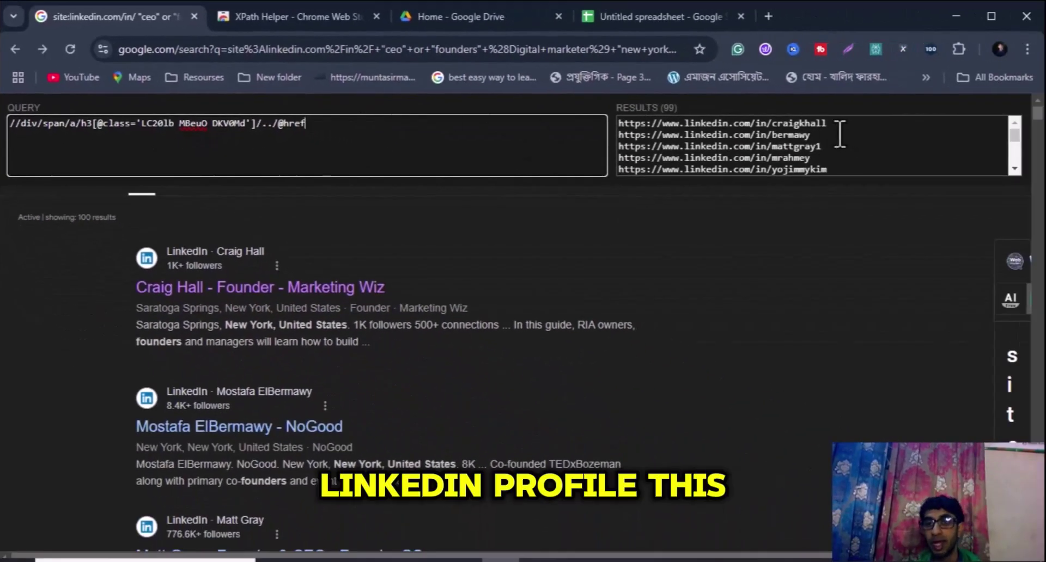
{"action": "scroll", "coordinate": [840, 136], "scroll_direction": "down", "scroll_amount": 5}
{"action": "scroll", "coordinate": [842, 141], "scroll_direction": "up", "scroll_amount": 3}
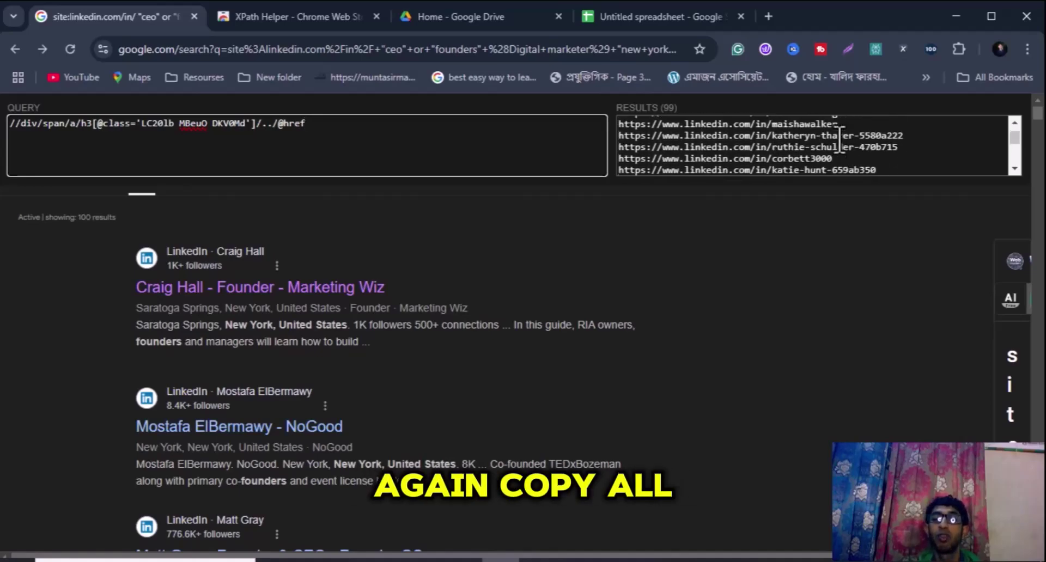
{"action": "scroll", "coordinate": [840, 141], "scroll_direction": "up", "scroll_amount": 3}
Select and copy all 99 LinkedIn profile URLs from the Results box.
{"action": "triple_click", "coordinate": [842, 158]}
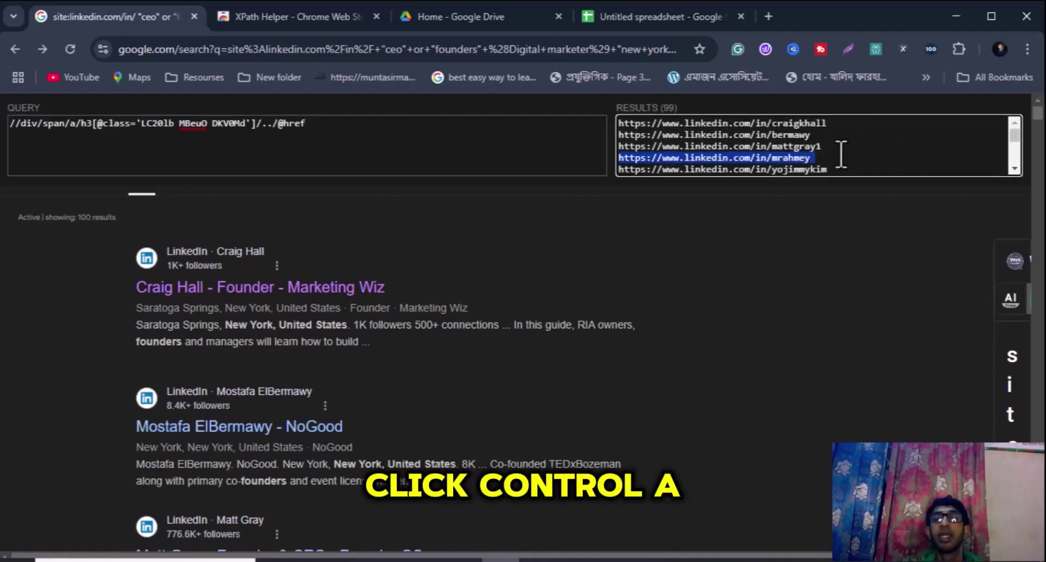
{"action": "key", "text": "ctrl+a"}
{"action": "right_click", "coordinate": [734, 153]}
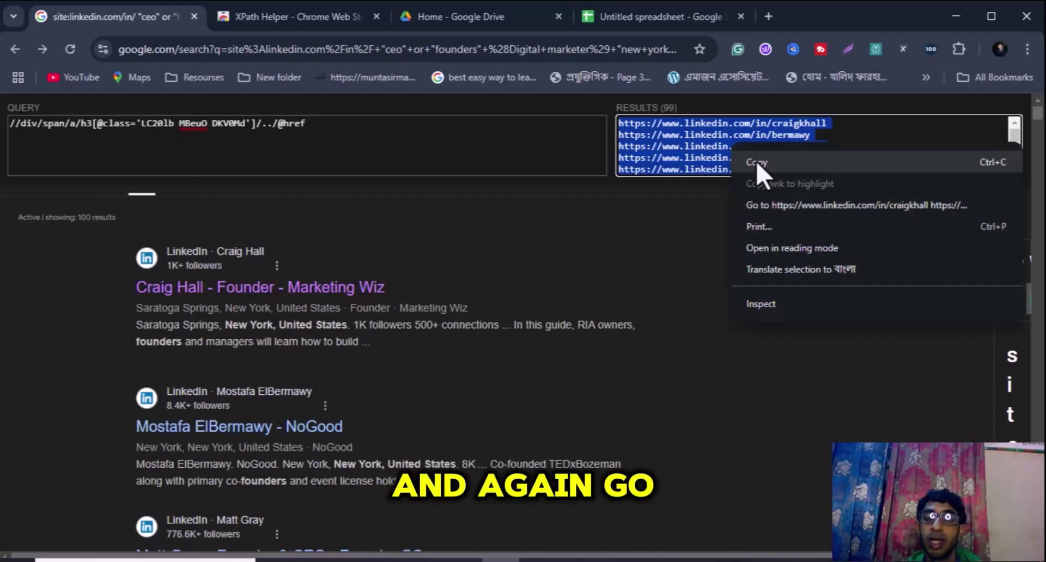
{"action": "left_click", "coordinate": [757, 163]}
{"action": "left_click", "coordinate": [648, 16]}
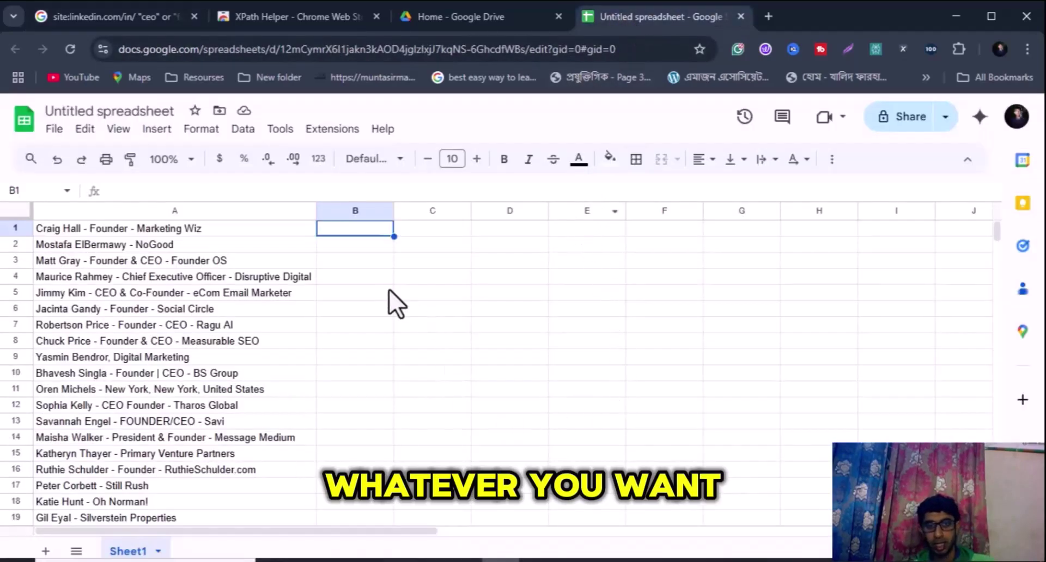
Paste the copied LinkedIn profile URLs into column B, starting at cell B1.
{"action": "right_click", "coordinate": [346, 227]}
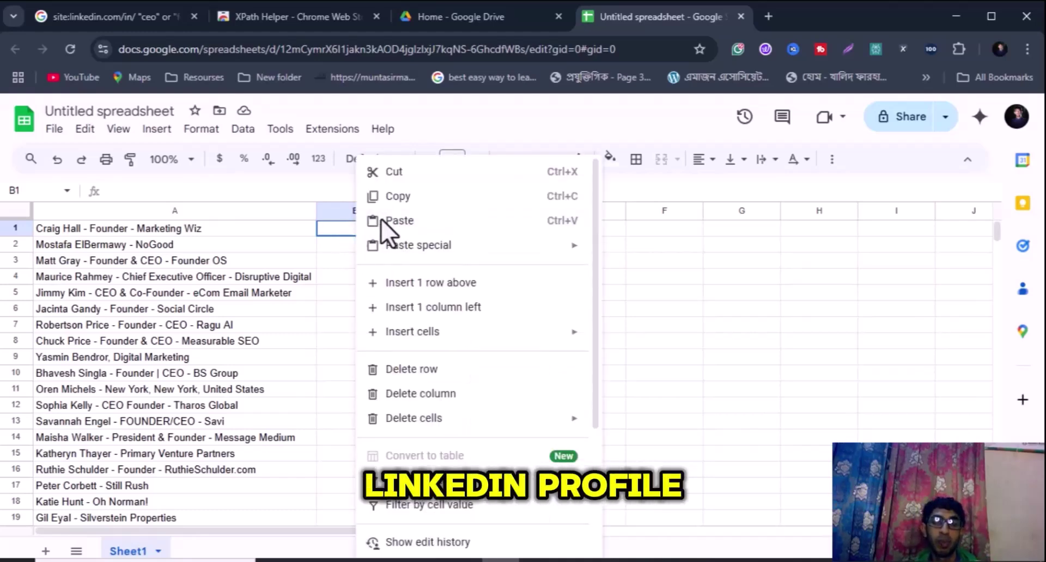
{"action": "left_click", "coordinate": [592, 228]}
{"action": "left_click", "coordinate": [638, 227]}
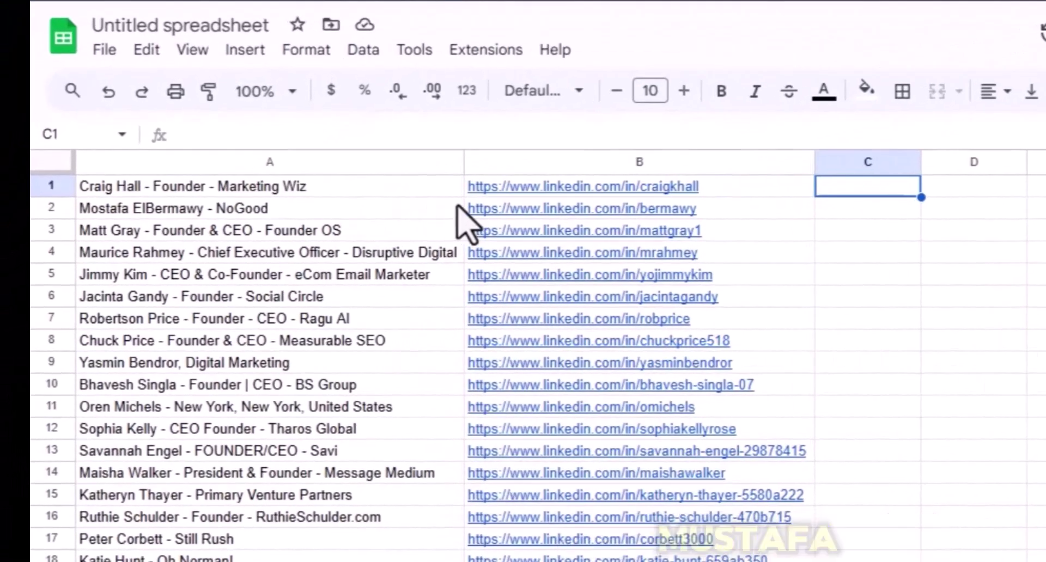
{"action": "mouse_move", "coordinate": [532, 214]}
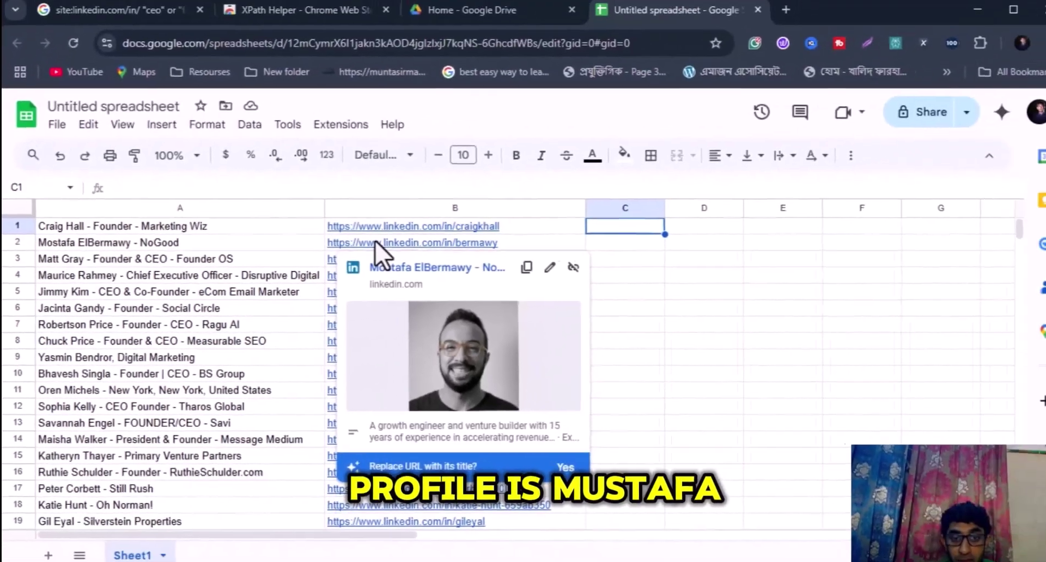